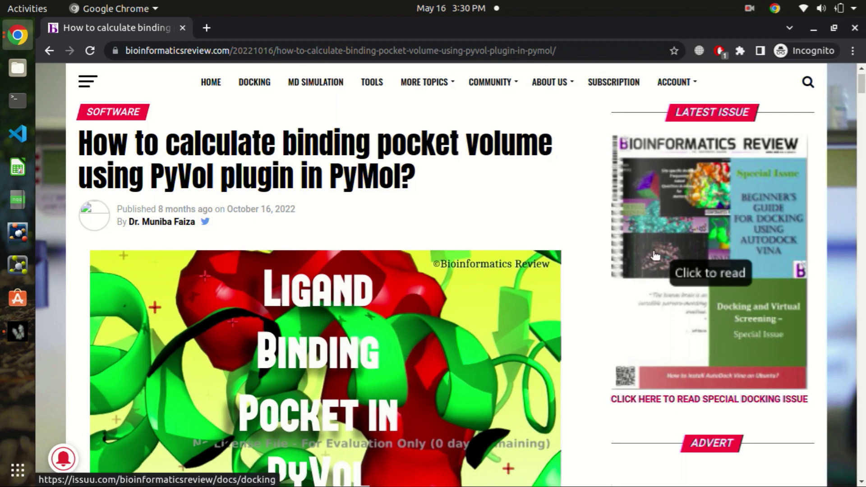
Switch from the Chrome PyVOL tutorial to the empty PyMOL 2.5.2 window
left_click(16, 334)
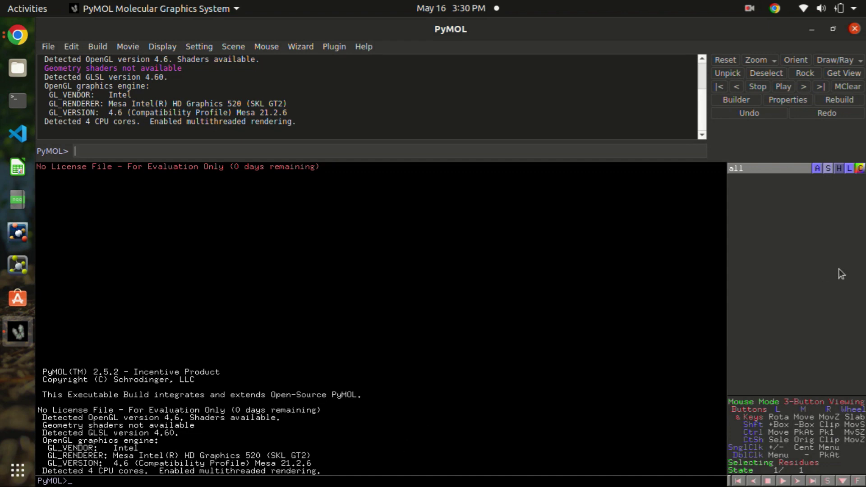
type("fetch 1bd1")
key("Return")
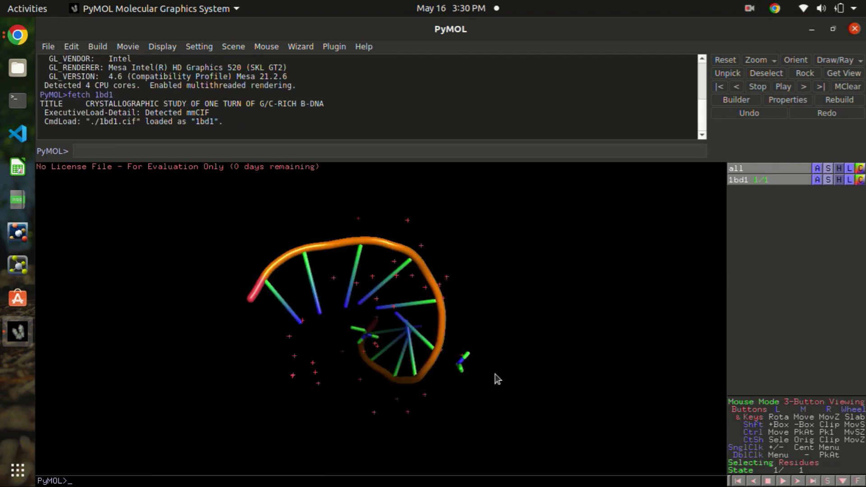
left_click_drag(510, 386, 453, 320)
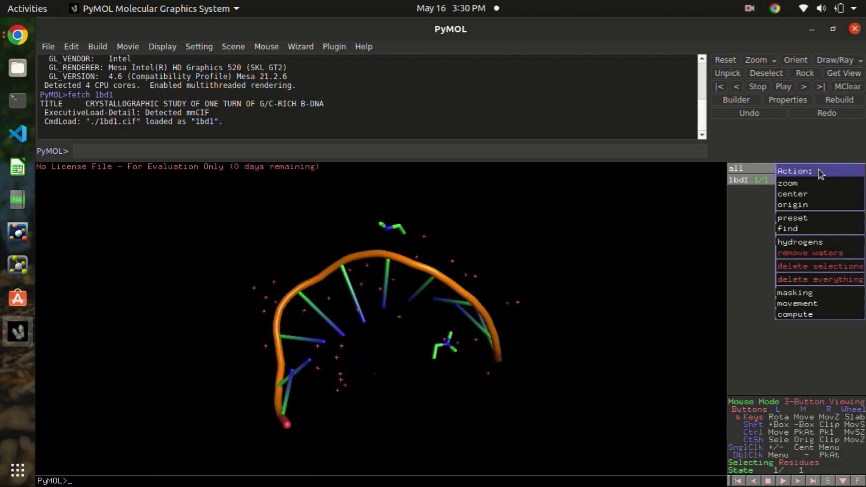
left_click(817, 168)
left_click(808, 279)
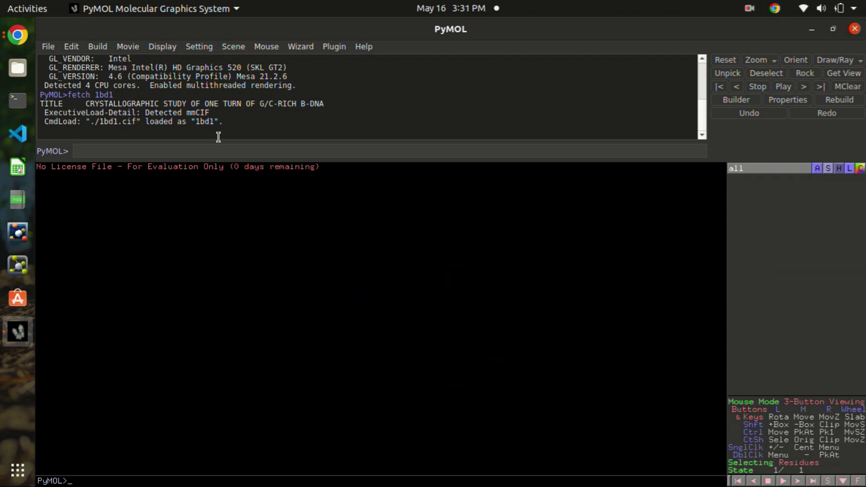
Fetch structure 1db1, then rotate and zoom the cyan cartoon to face the ligand pocket
left_click(220, 155)
type("fetch 1db1")
key("Return")
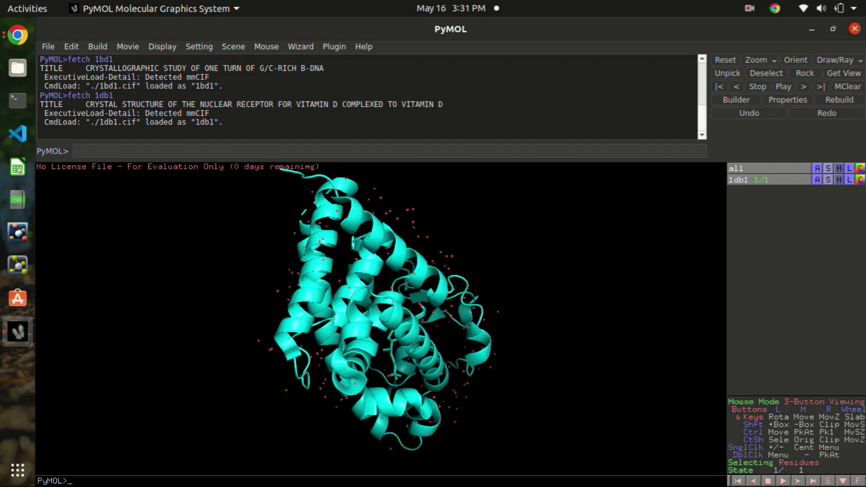
left_click_drag(547, 310, 488, 265)
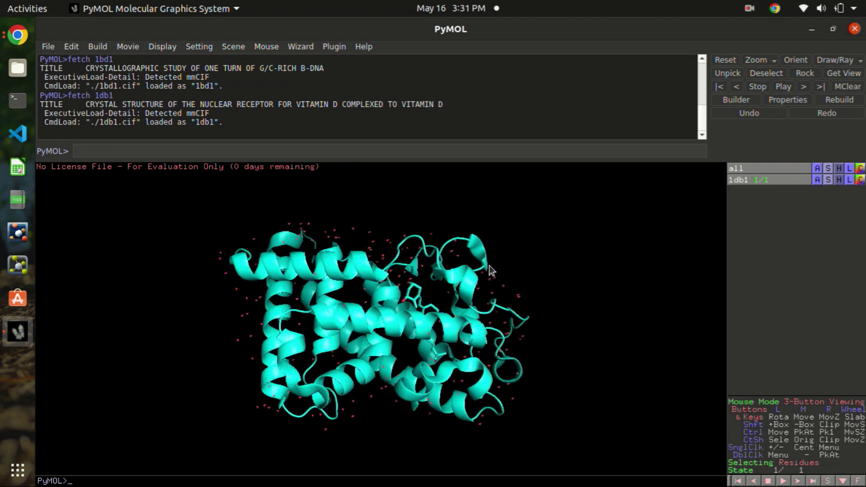
right_click_drag(428, 277, 477, 351)
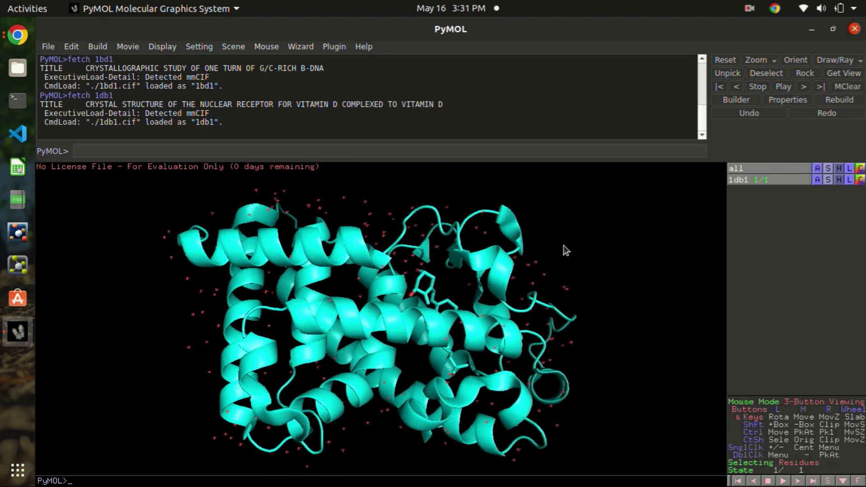
left_click_drag(600, 240, 503, 265)
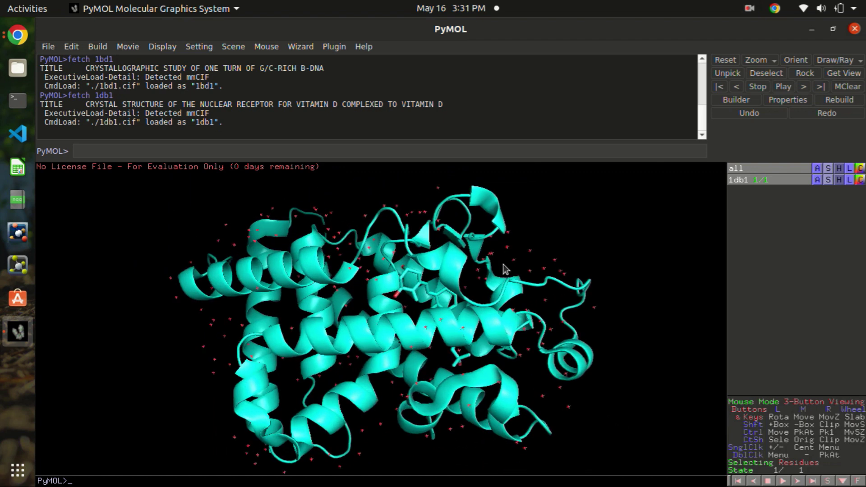
Select the vitamin D ligand VDX 428 and extract it into a new object, obj01
left_click(404, 289)
left_click(405, 291)
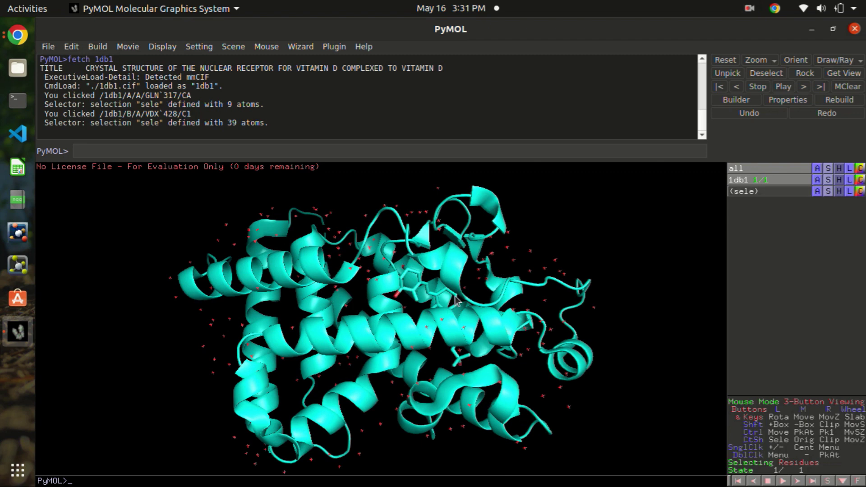
left_click(405, 293)
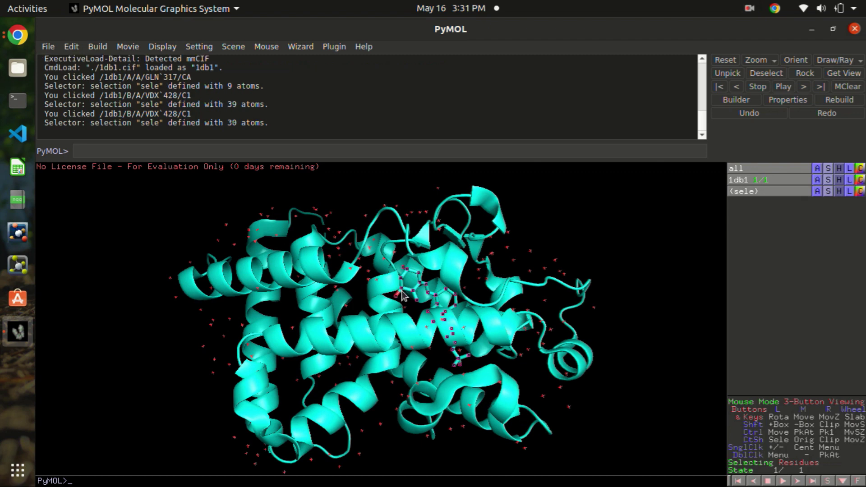
left_click(817, 191)
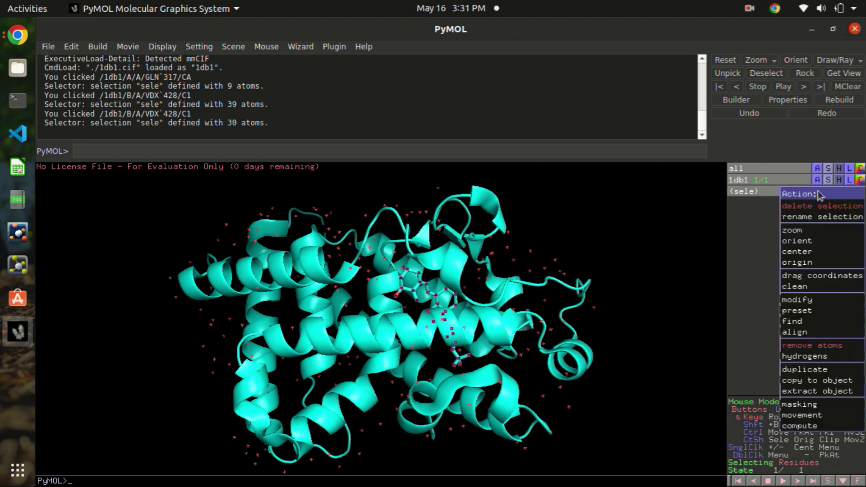
left_click(829, 392)
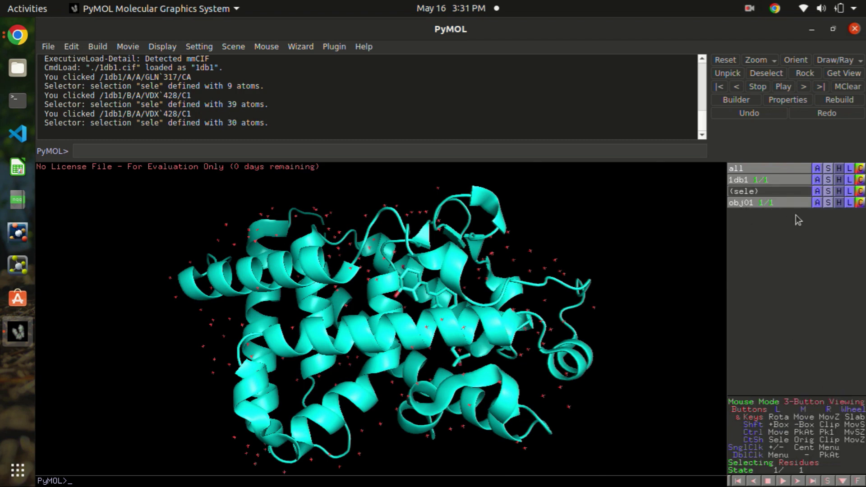
left_click(818, 203)
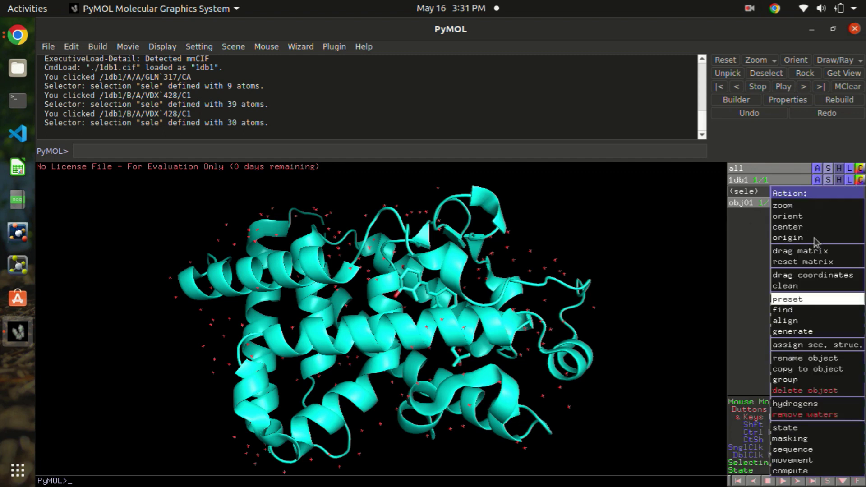
left_click(744, 240)
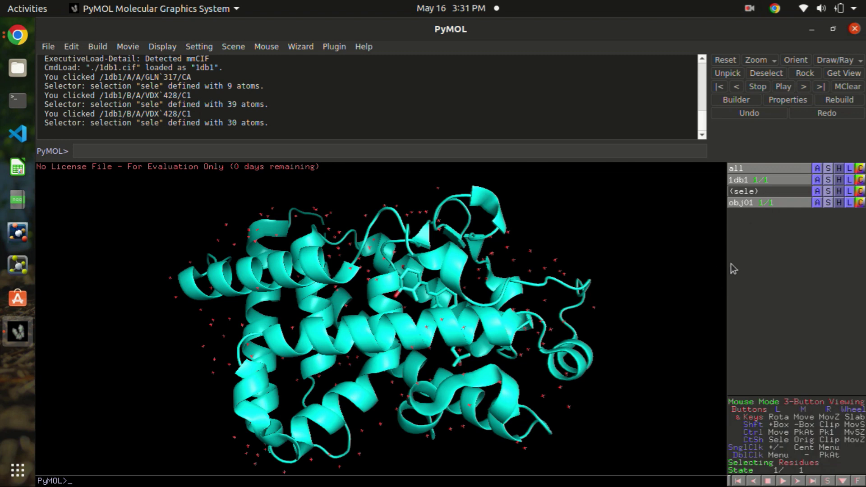
Run PyVOL on protein 1db1 with ligand obj01 in Solid mode, producing a red pocket surface
left_click(330, 47)
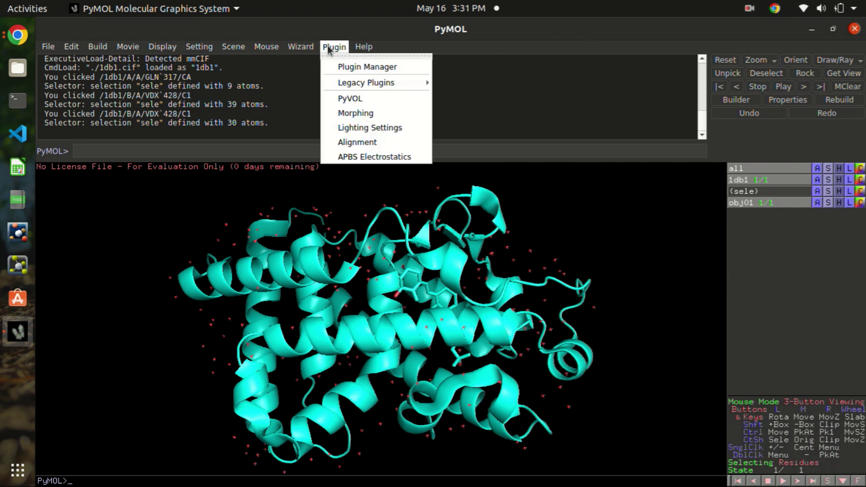
left_click(368, 98)
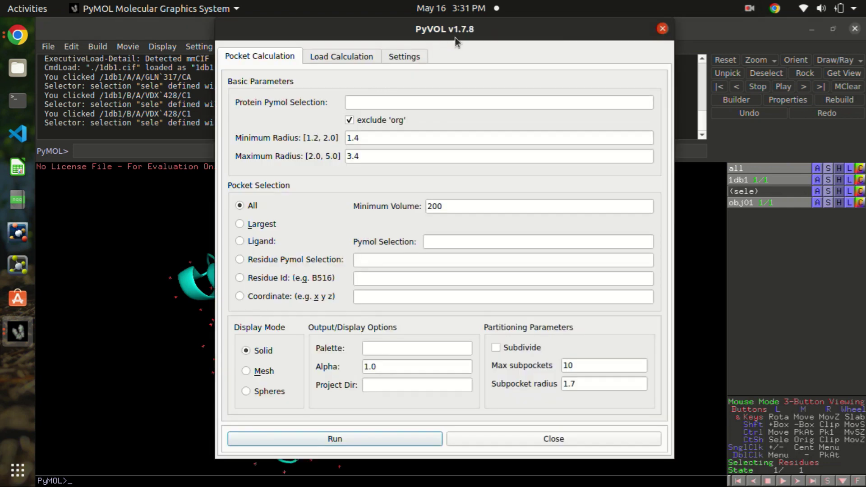
left_click_drag(461, 32, 661, 32)
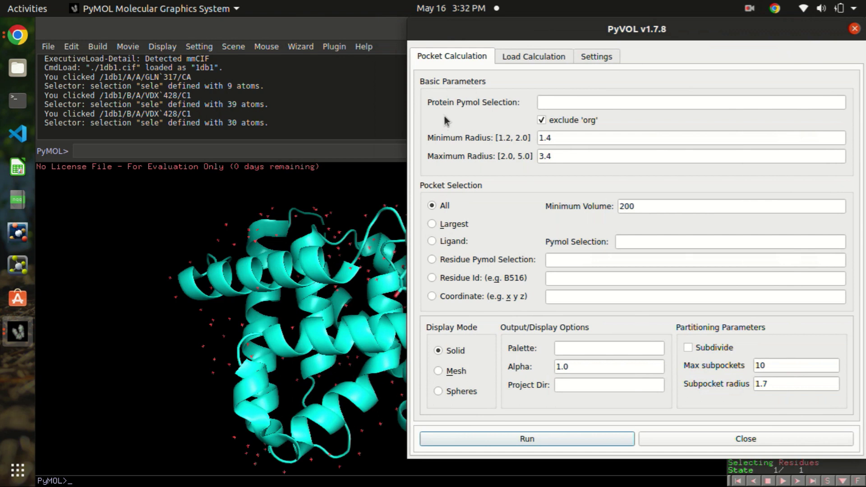
left_click(560, 101)
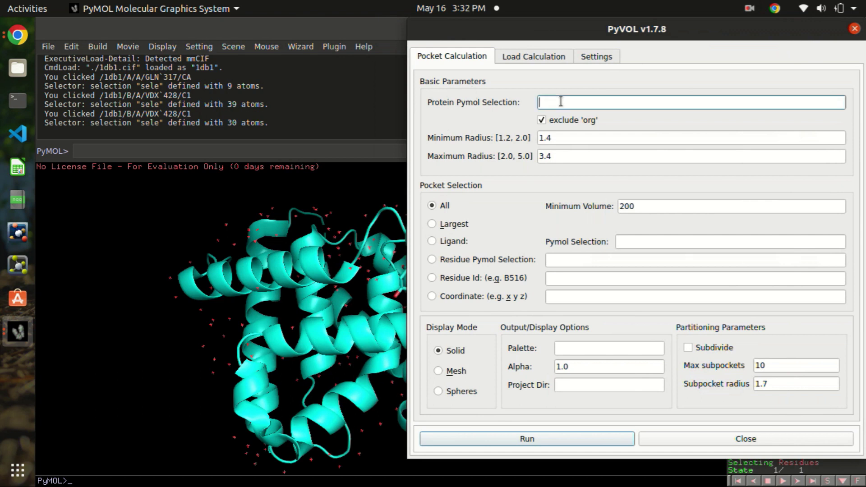
type("1db1")
left_click(442, 143)
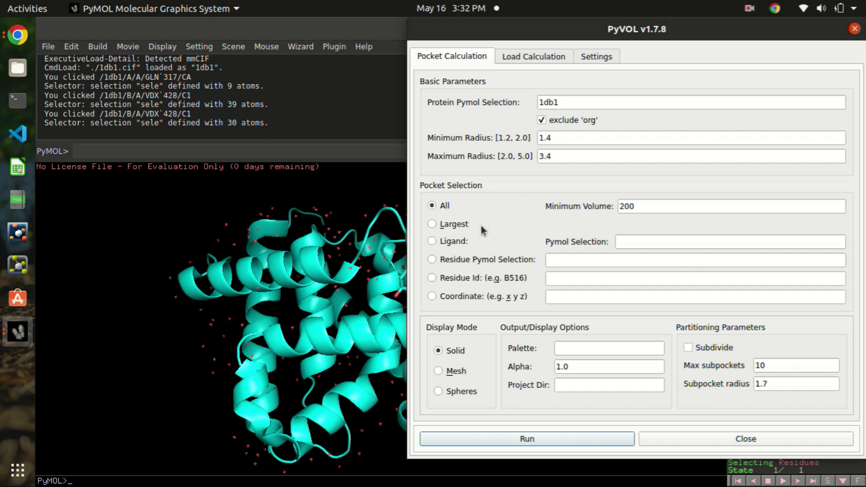
left_click(448, 240)
left_click(691, 241)
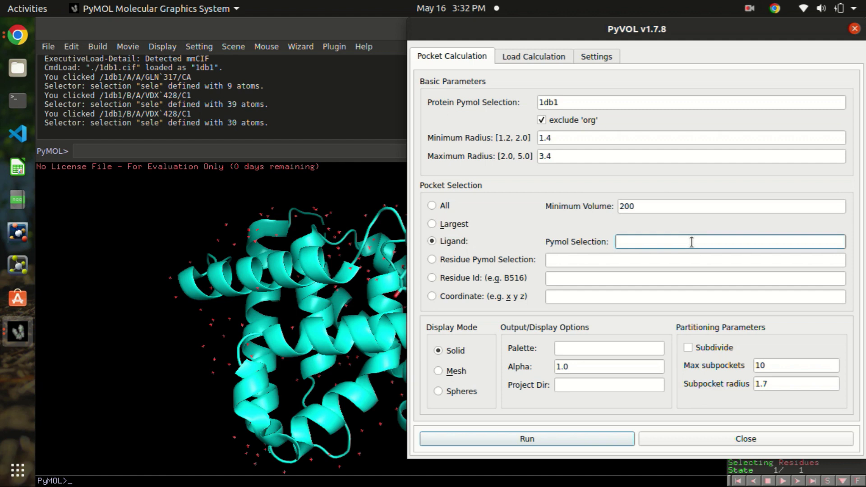
type("obj01")
left_click(535, 439)
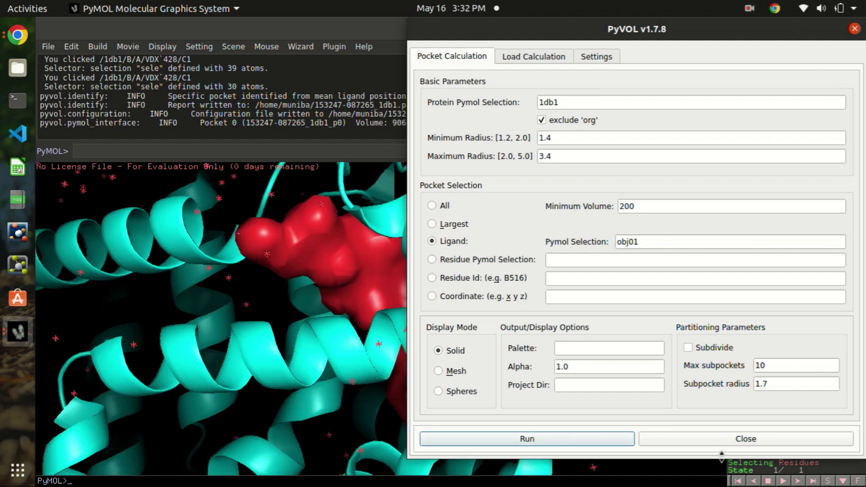
Close PyVOL, reorient the view, and highlight the 906.0 A^3 volume line in the log
left_click(735, 442)
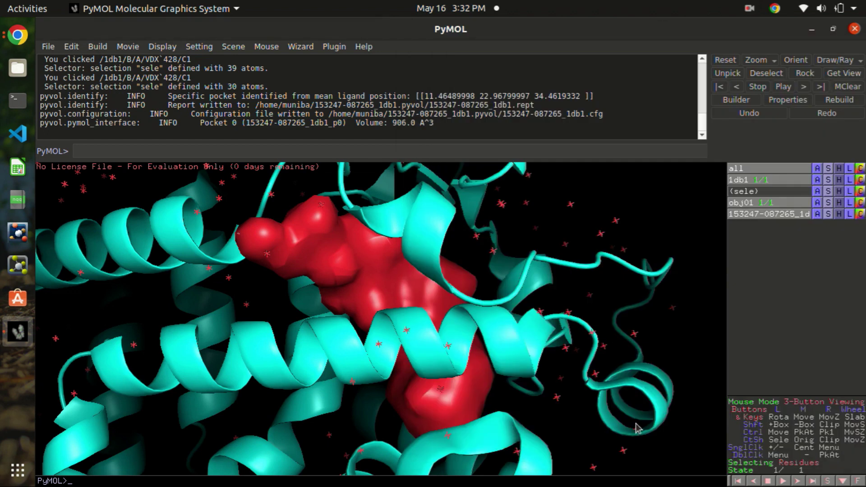
right_click_drag(637, 428, 520, 325)
left_click_drag(539, 180, 500, 284)
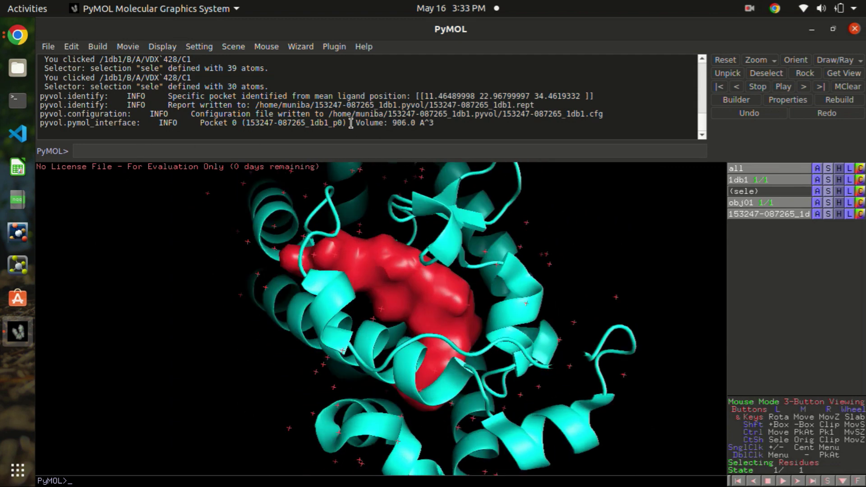
left_click_drag(356, 122, 438, 120)
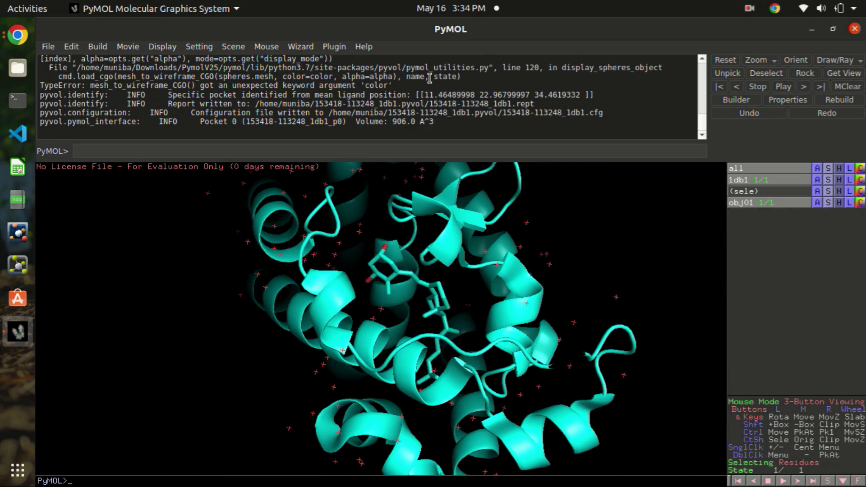
Rerun PyVOL on 1db1 with ligand obj01 in Spheres mode and view the red sphere pocket
left_click(334, 47)
left_click(349, 99)
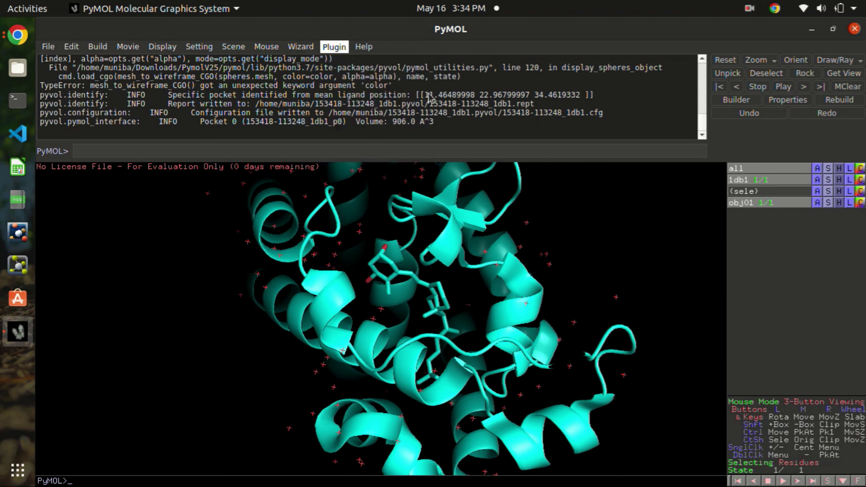
left_click(482, 107)
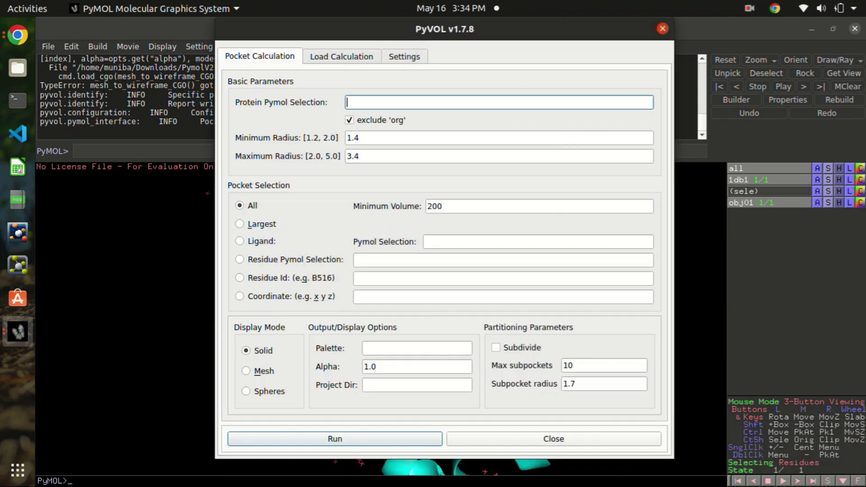
type("1db1")
left_click(247, 244)
left_click(507, 242)
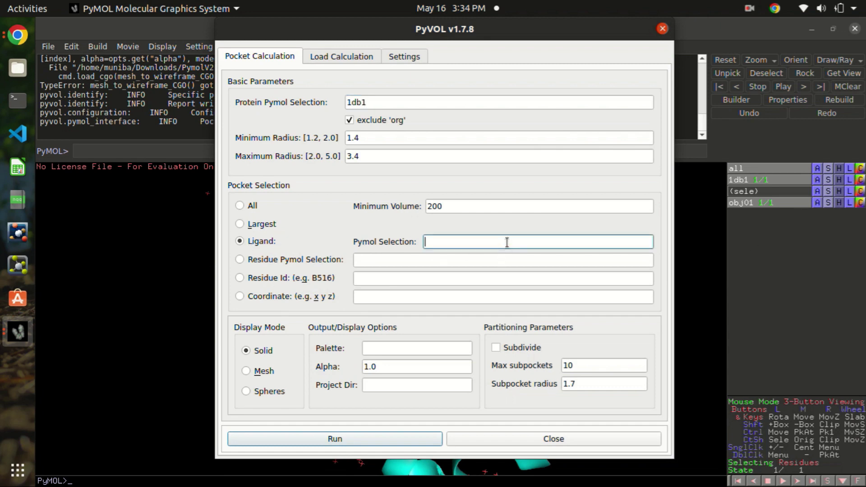
type("obj01")
left_click(269, 392)
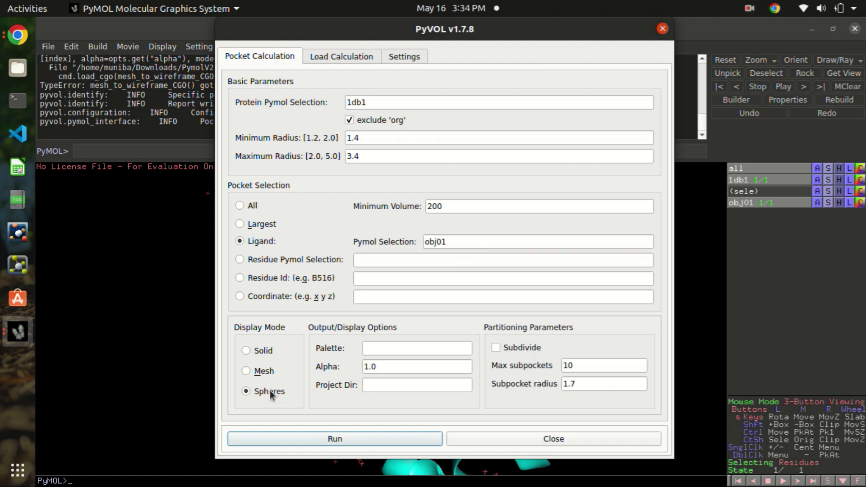
left_click(340, 440)
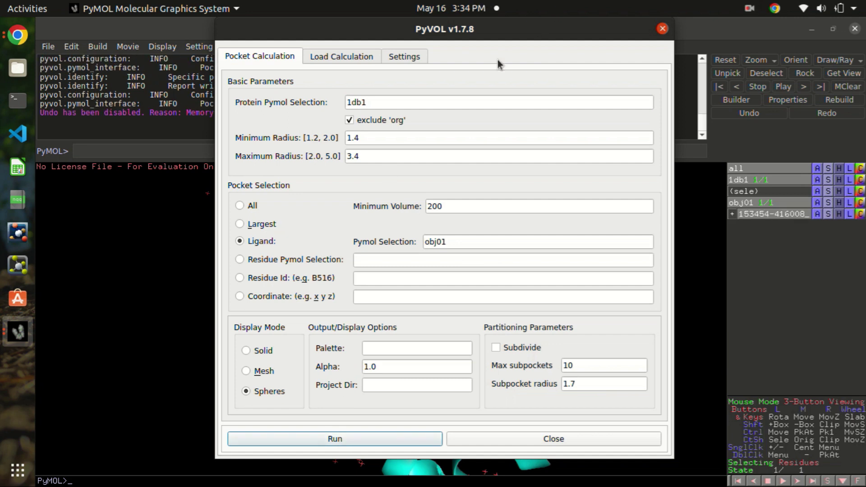
left_click(662, 28)
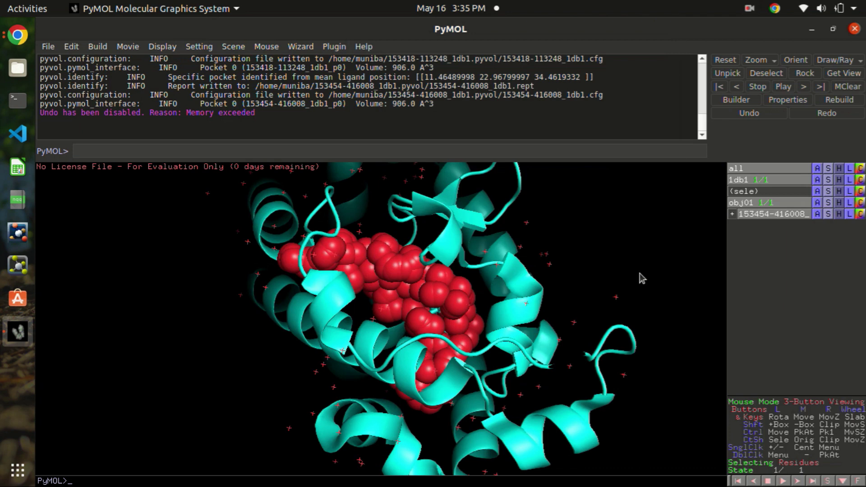
left_click_drag(639, 276, 458, 360)
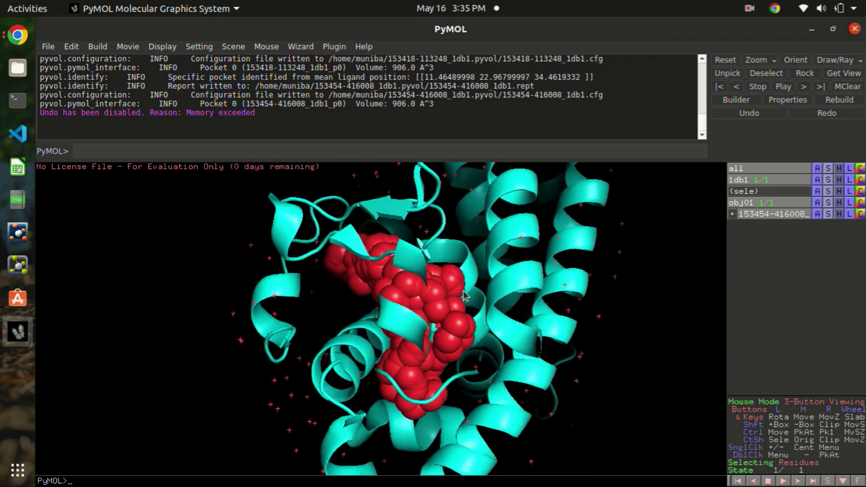
left_click_drag(464, 296, 499, 264)
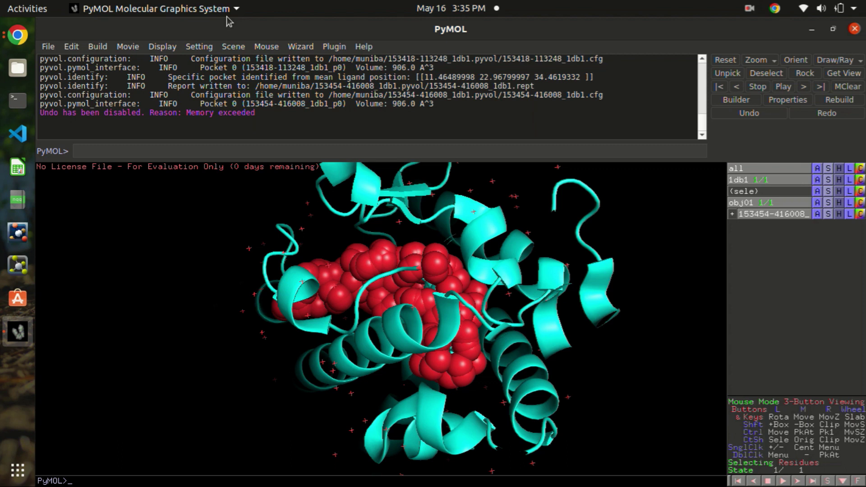
Return to Chrome, scroll to the top of the article, and go to the Bioinformatics Review home page
left_click(17, 35)
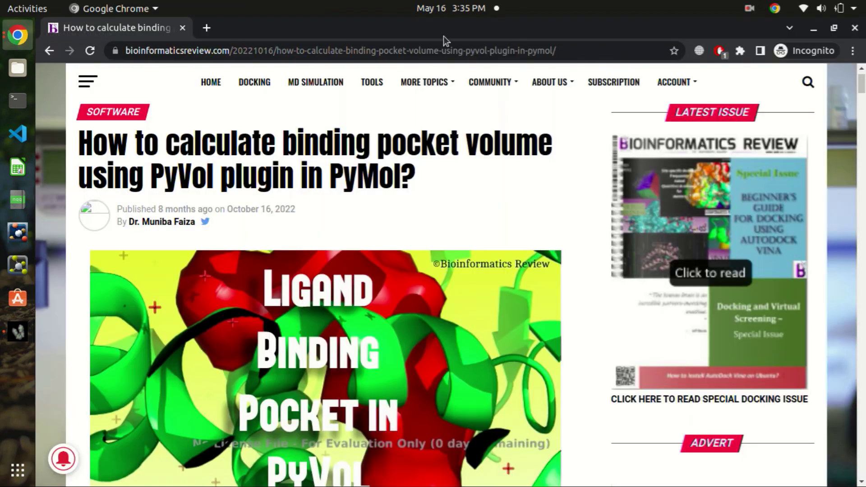
scroll(676, 112, "up", 1)
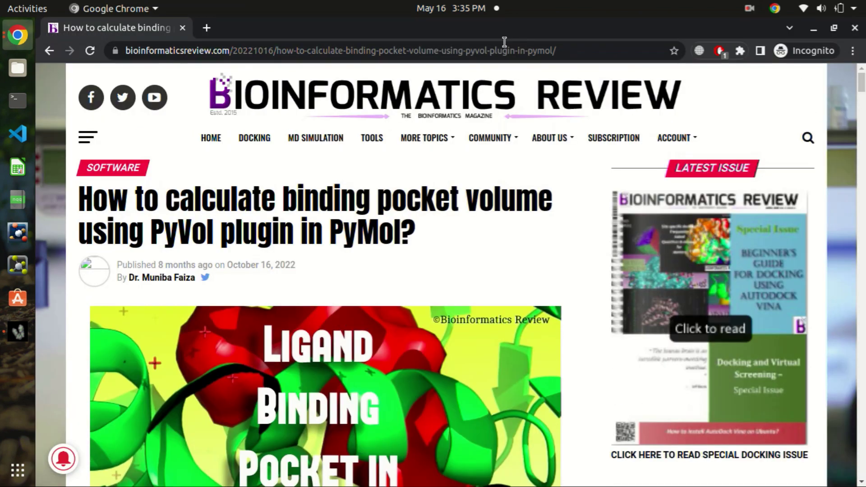
left_click(208, 141)
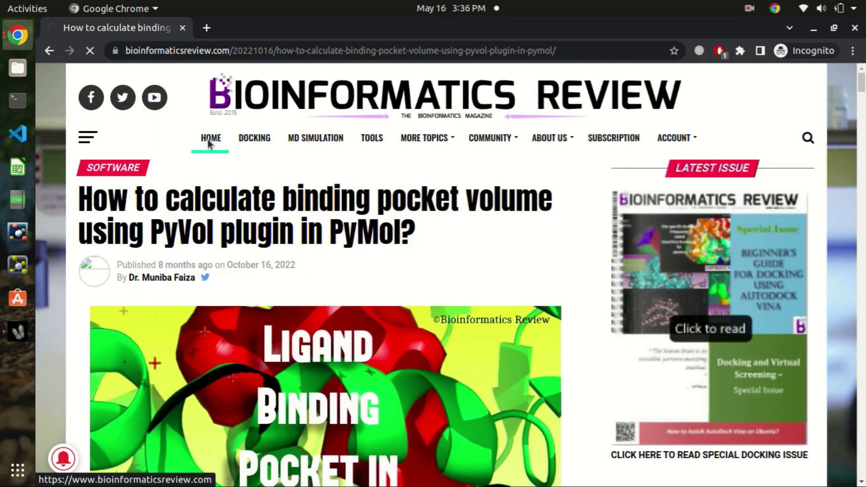